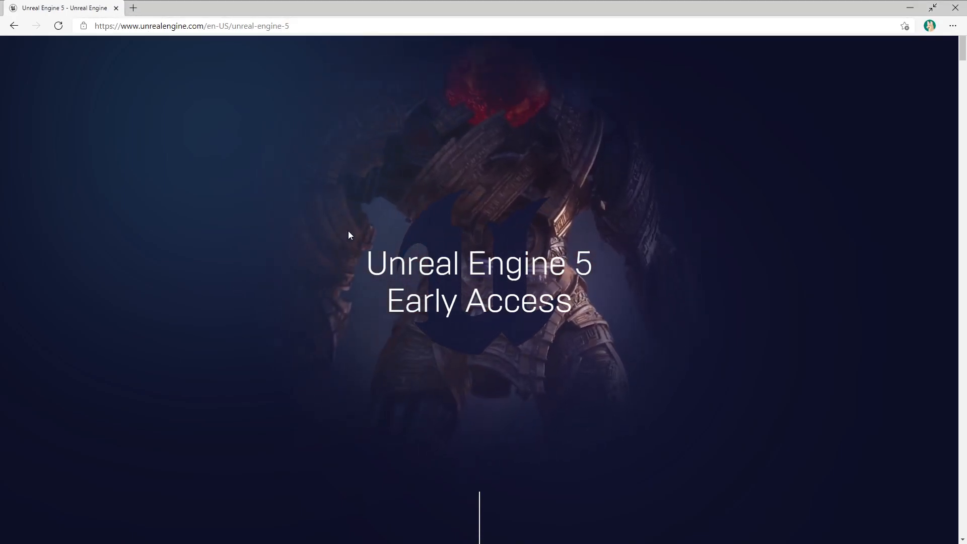
scroll(495, 277, "down", 5)
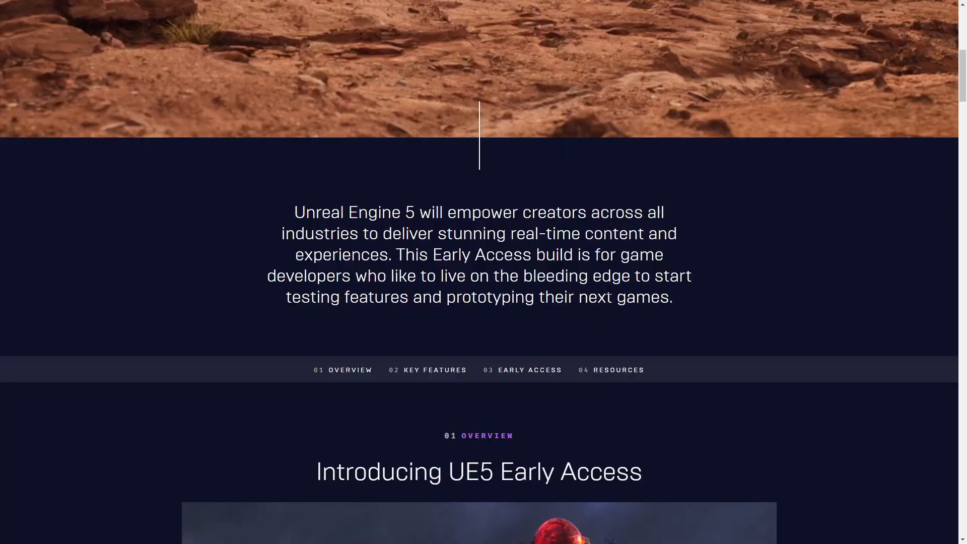
scroll(496, 277, "down", 5)
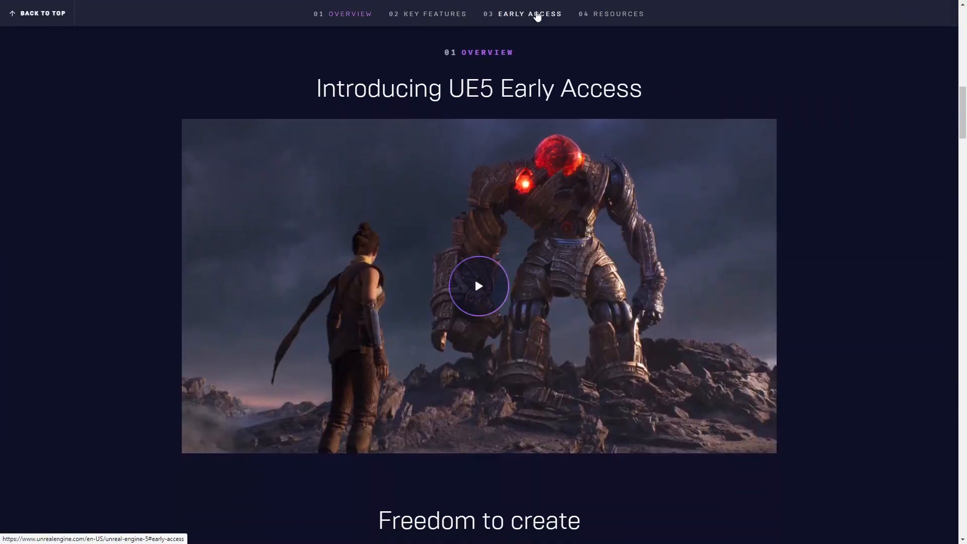
scroll(474, 276, "down", 5)
scroll(382, 183, "down", 2)
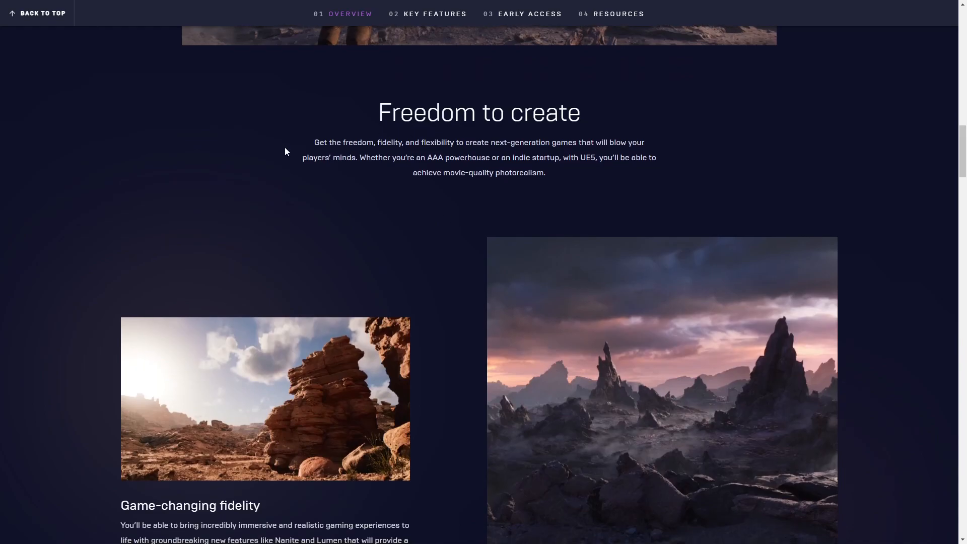
scroll(586, 258, "down", 5)
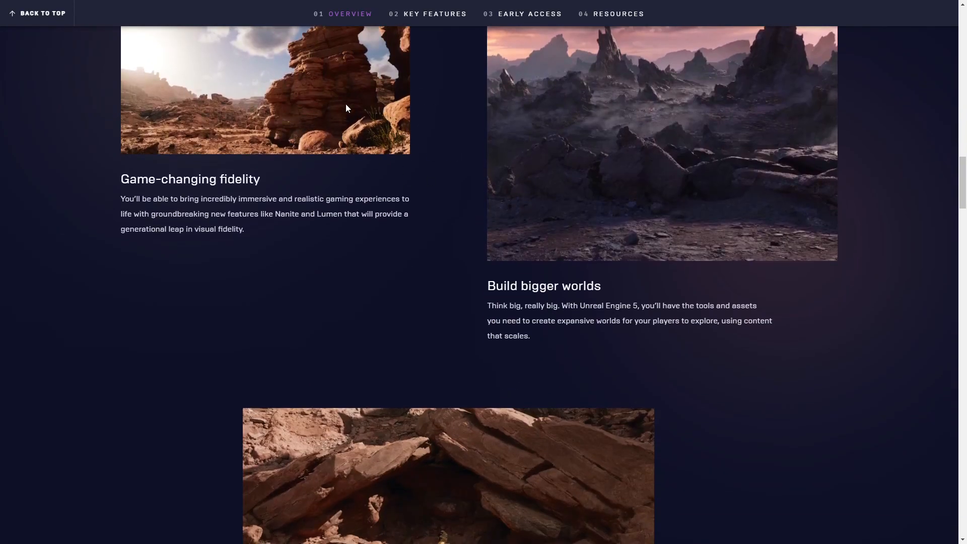
scroll(396, 227, "down", 3)
left_click(523, 14)
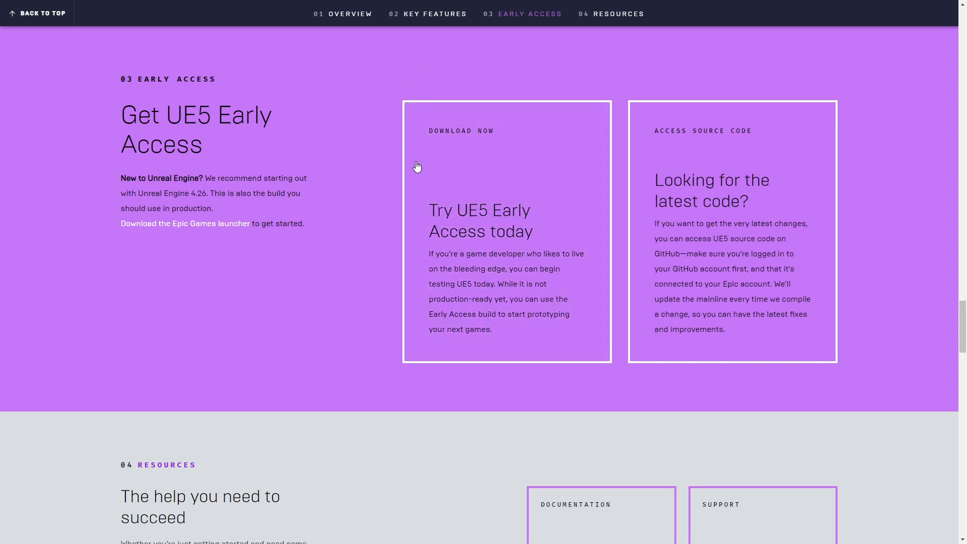
- Start the UE5 Early Access download from the webpage and switch to the Epic Games Launcher
left_click(470, 234)
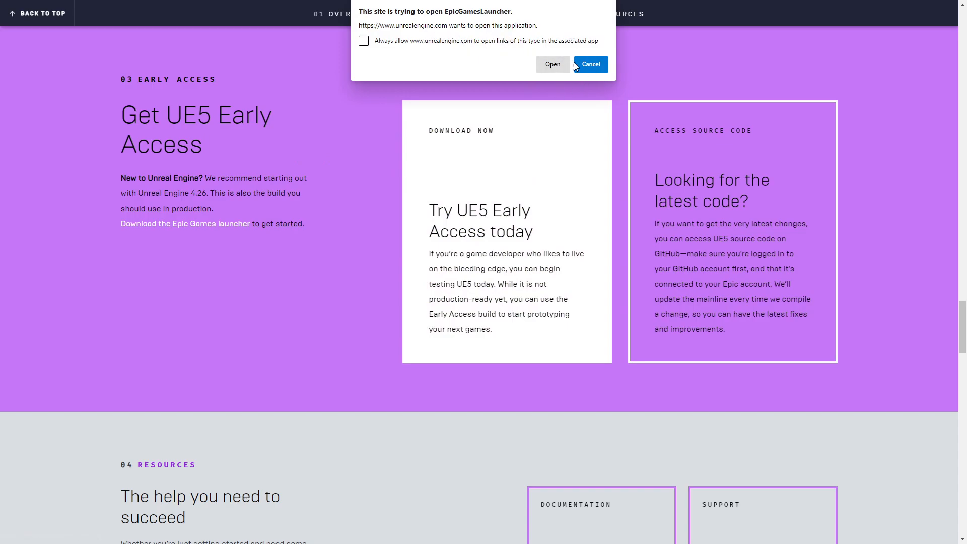
left_click(553, 65)
key("alt+Tab")
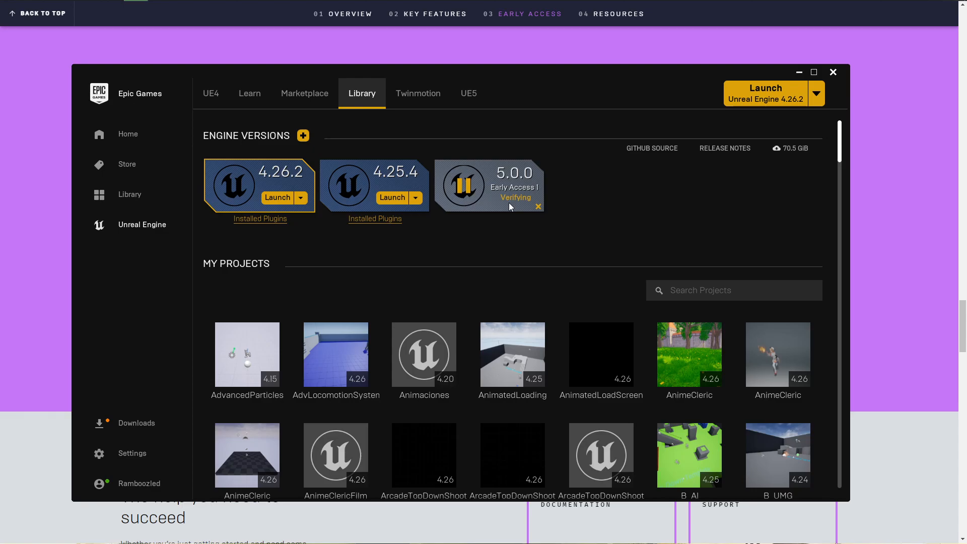
- Hide the launcher and go to the page's Resources section to reach the UE5 documentation
left_click(615, 45)
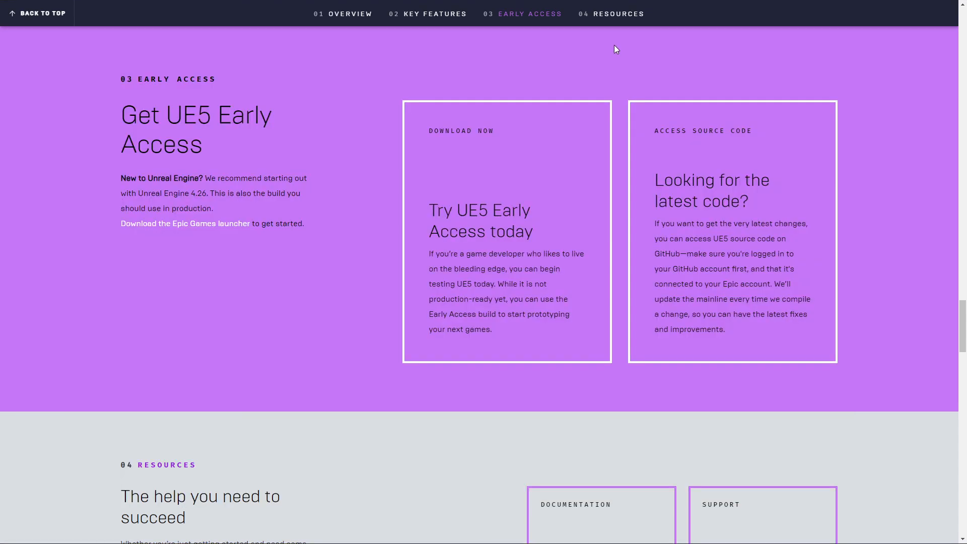
left_click(627, 16)
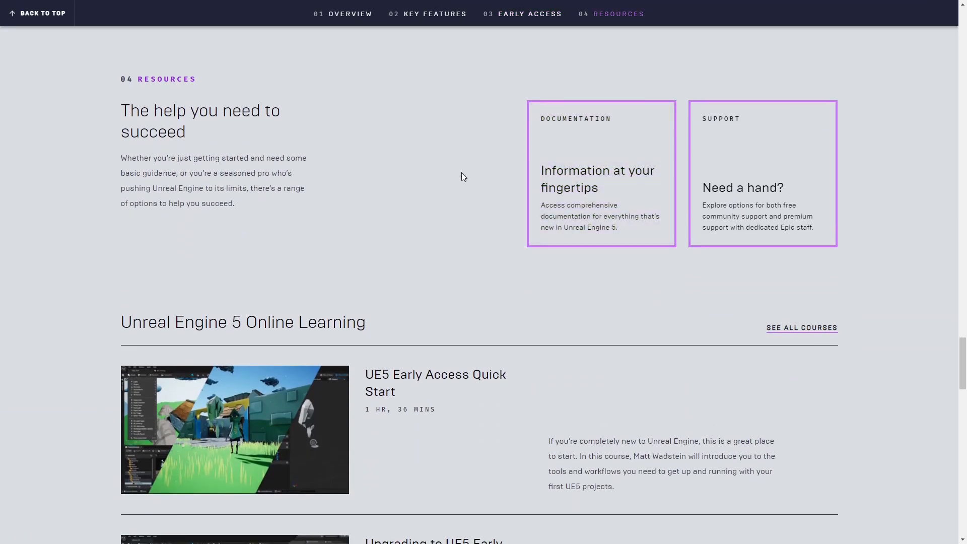
left_click(605, 182)
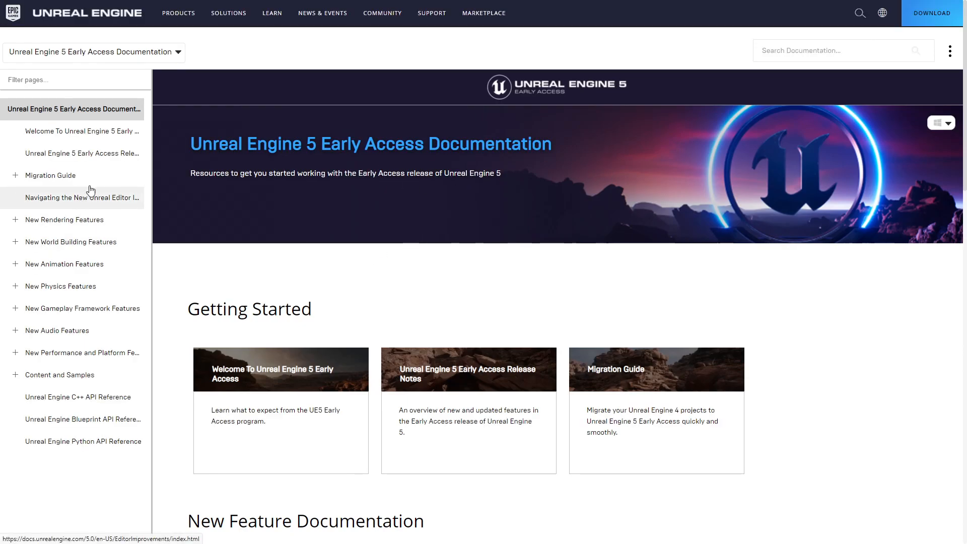
- Browse the documentation's Migration Guide and New Rendering Features pages
left_click(65, 178)
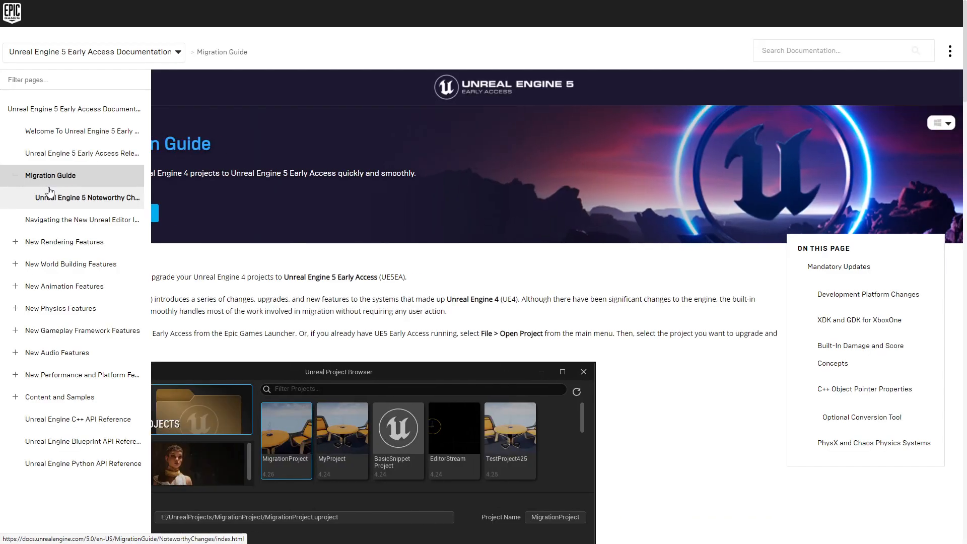
left_click(67, 244)
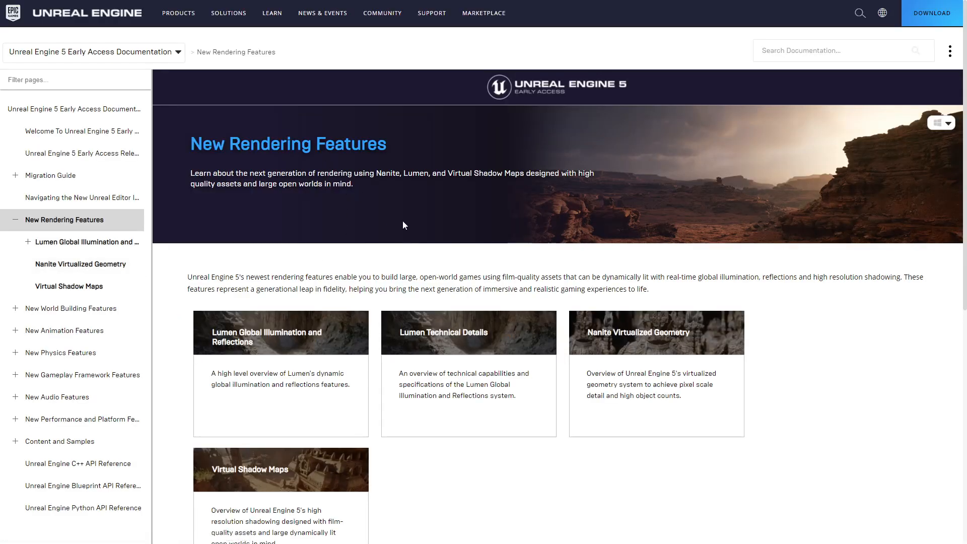
scroll(403, 221, "down", 2)
scroll(403, 236, "up", 2)
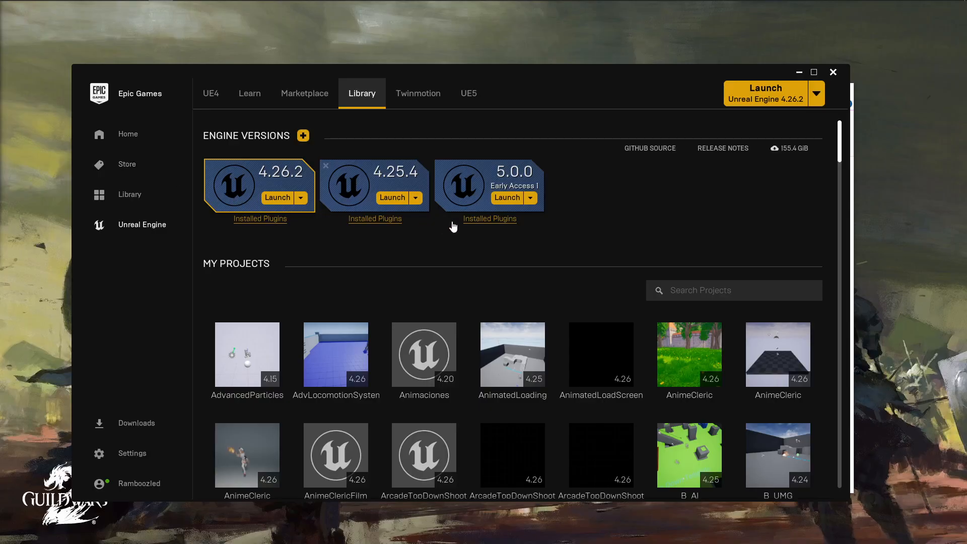
- Launch the 5.0.0 engine from the library and allow the editor through Windows Defender Firewall
left_click(504, 198)
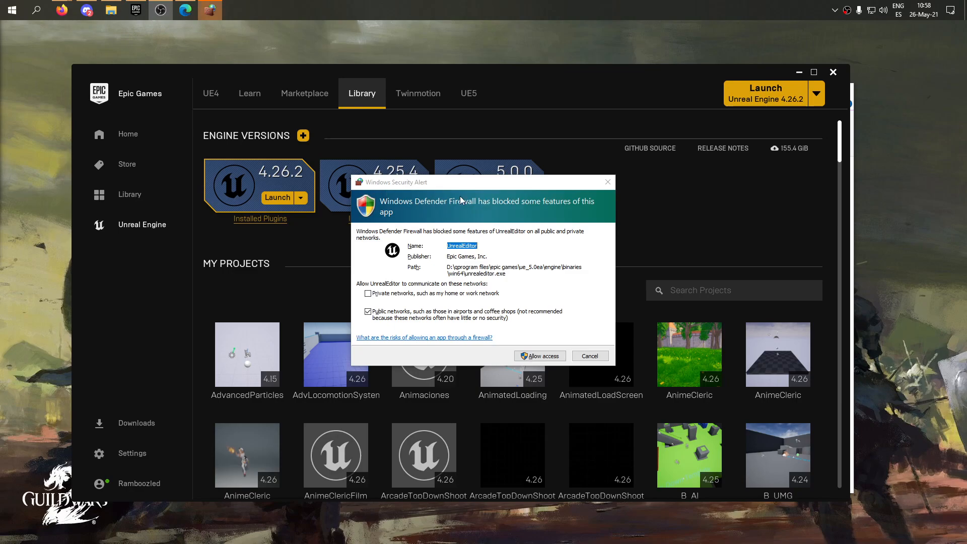
left_click(542, 355)
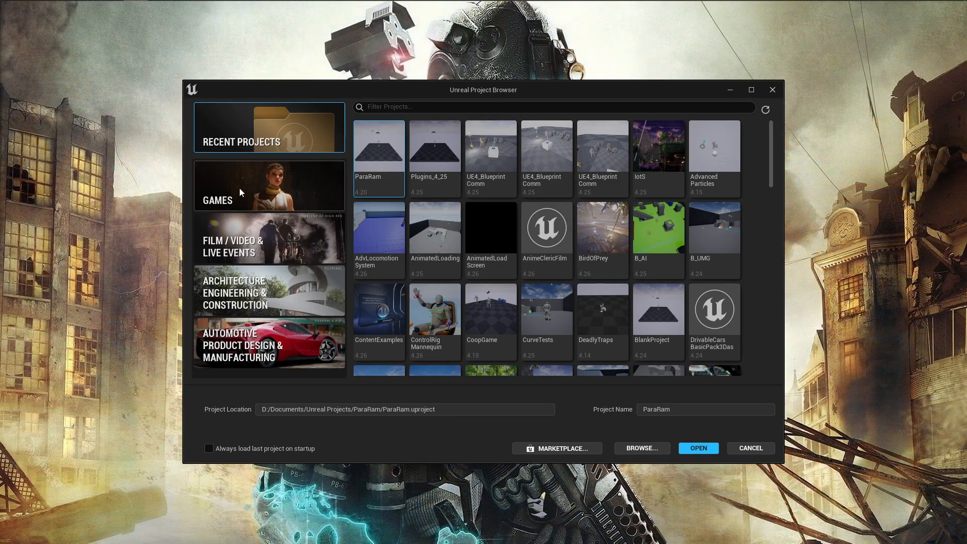
- Pick the Games Blank template with Desktop target platform and ready the project name field for CoolProject
left_click(240, 188)
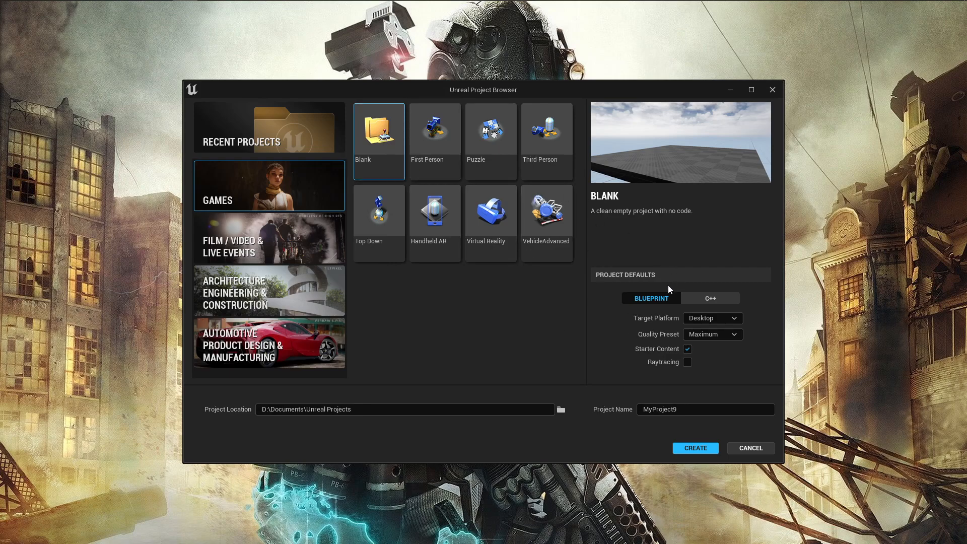
left_click(736, 318)
left_click(703, 329)
left_click(713, 334)
left_click(718, 411)
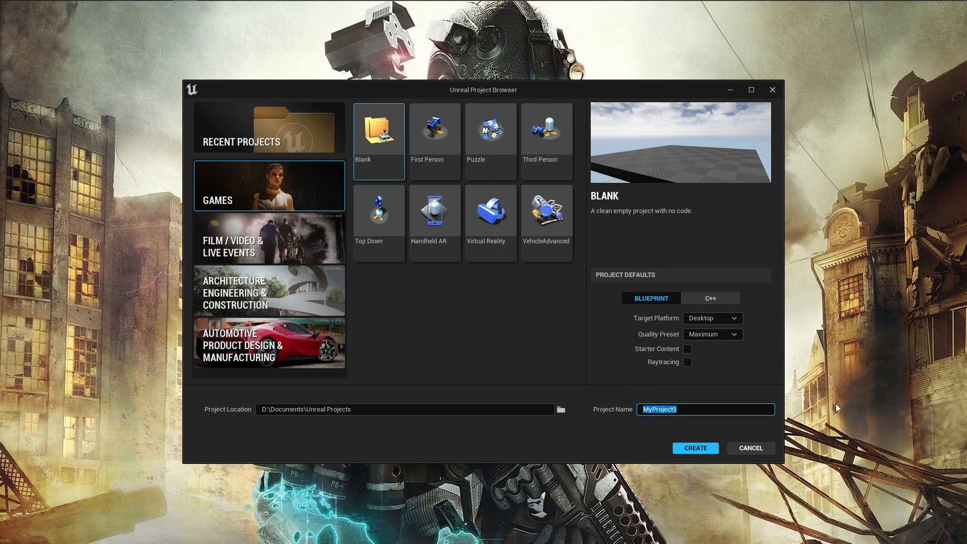
type("C")
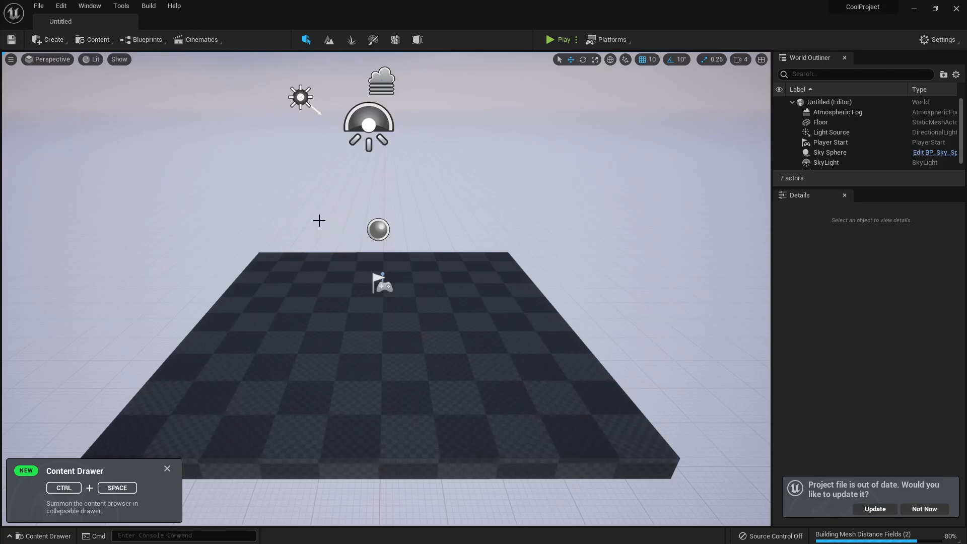
- Look around the empty level and update the out-of-date project file from the notification
right_click_drag(319, 221, 227, 137)
right_click_drag(379, 264, 318, 250)
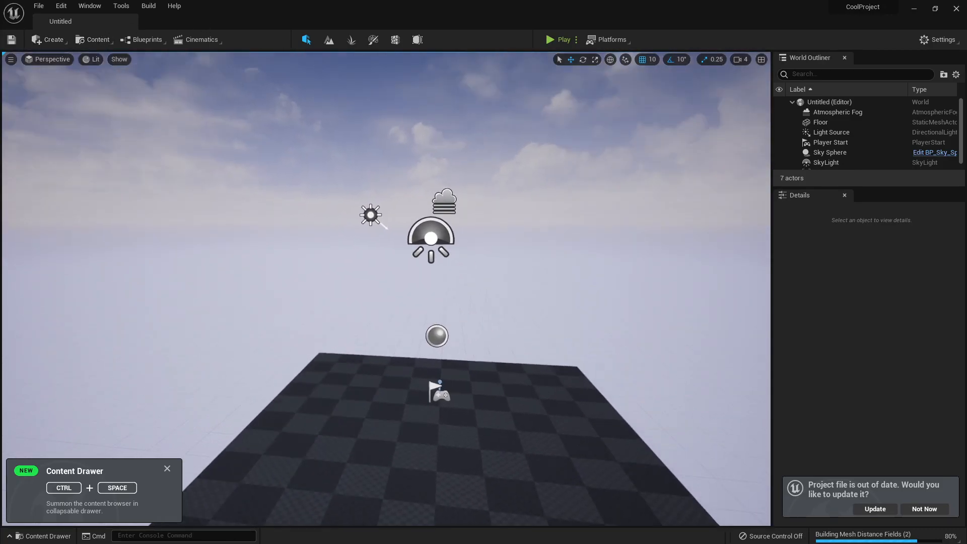
right_click_drag(393, 287, 423, 272)
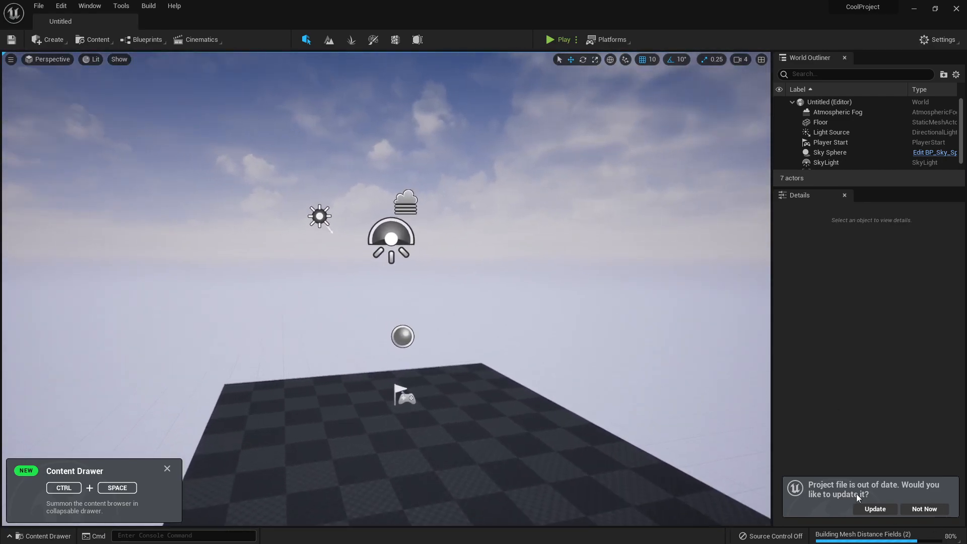
left_click(875, 509)
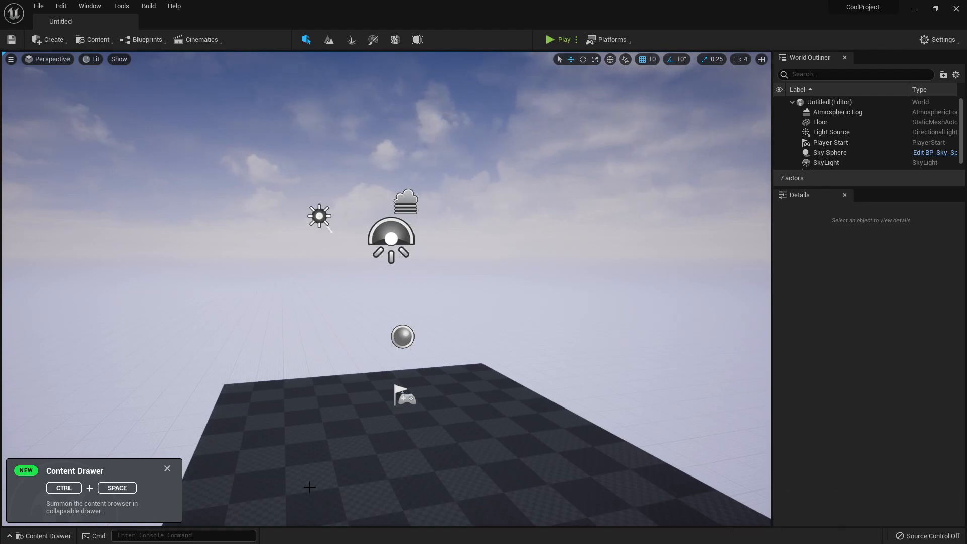
- Bring up the Content Drawer showing CoolProject's empty Content folder
key("ctrl+space")
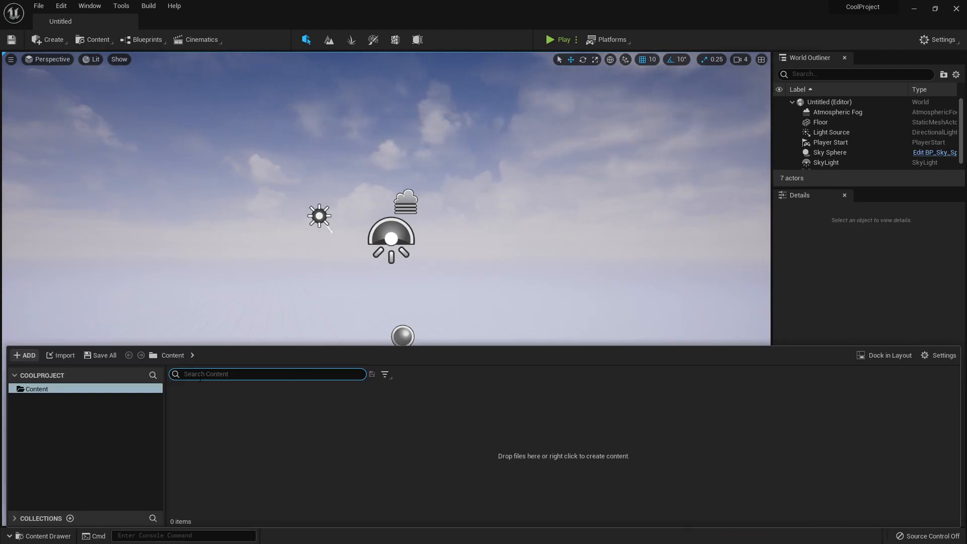